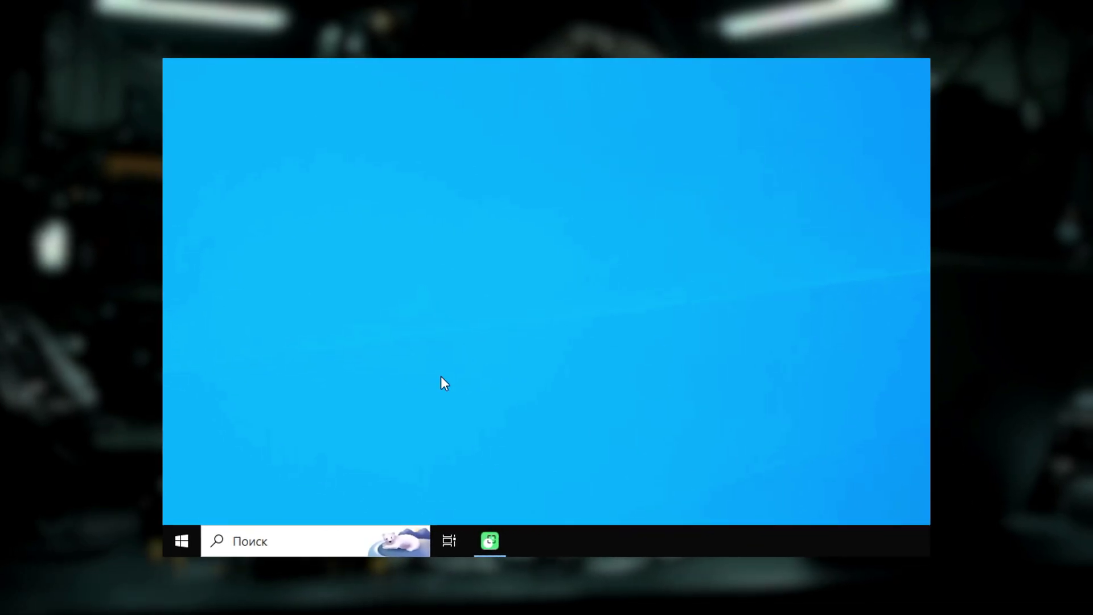
Open Windows Disk Management and delete the D: volume on Disk 0, accepting the loss of its data.
right_click(171, 543)
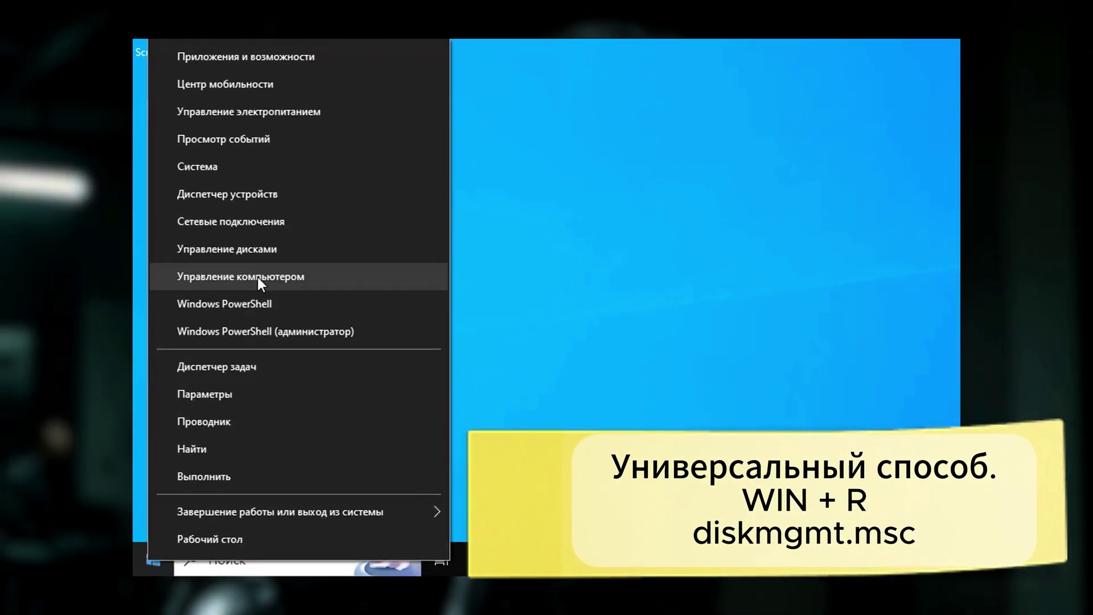
left_click(257, 248)
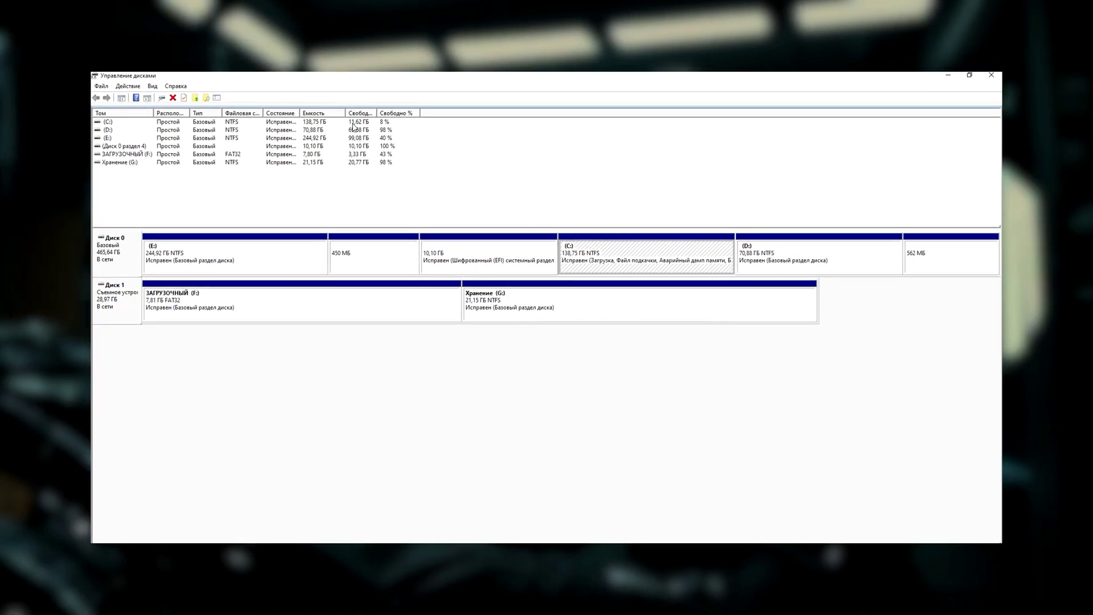
left_click(811, 255)
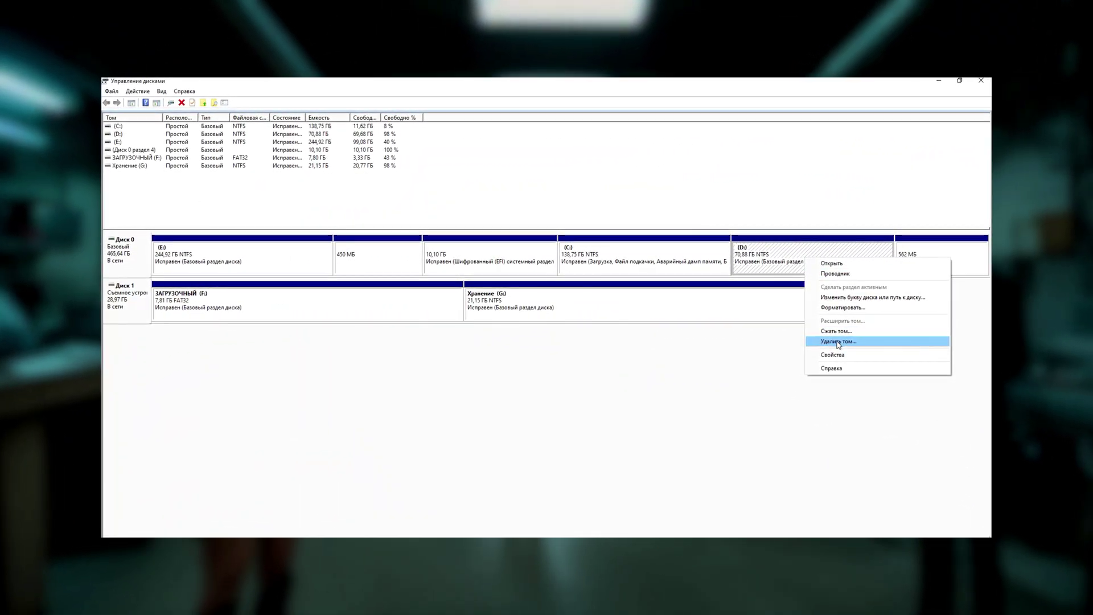
left_click(839, 342)
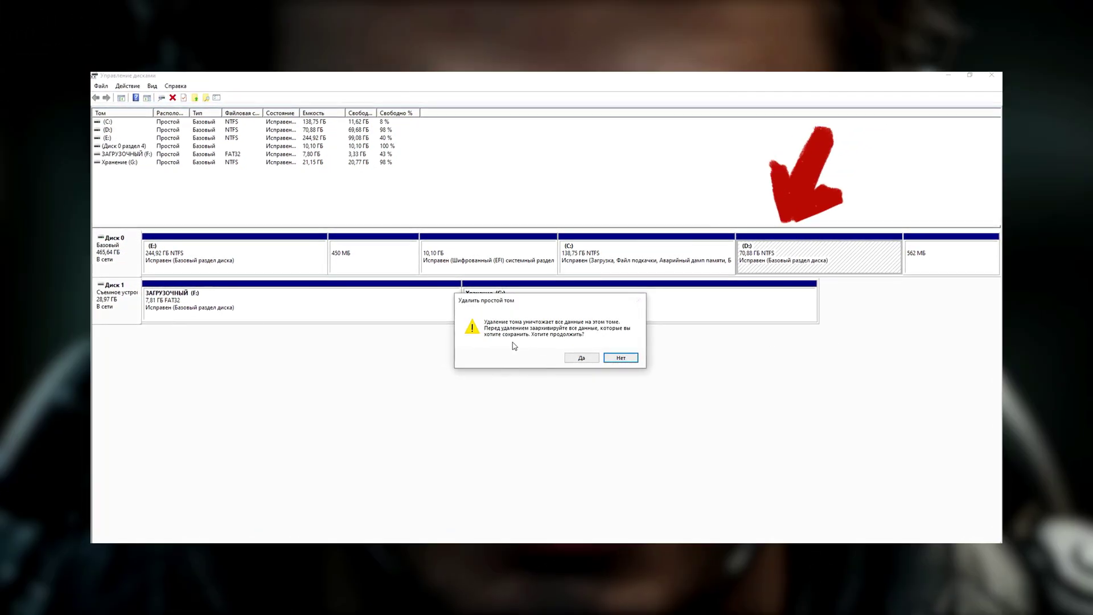
left_click(584, 359)
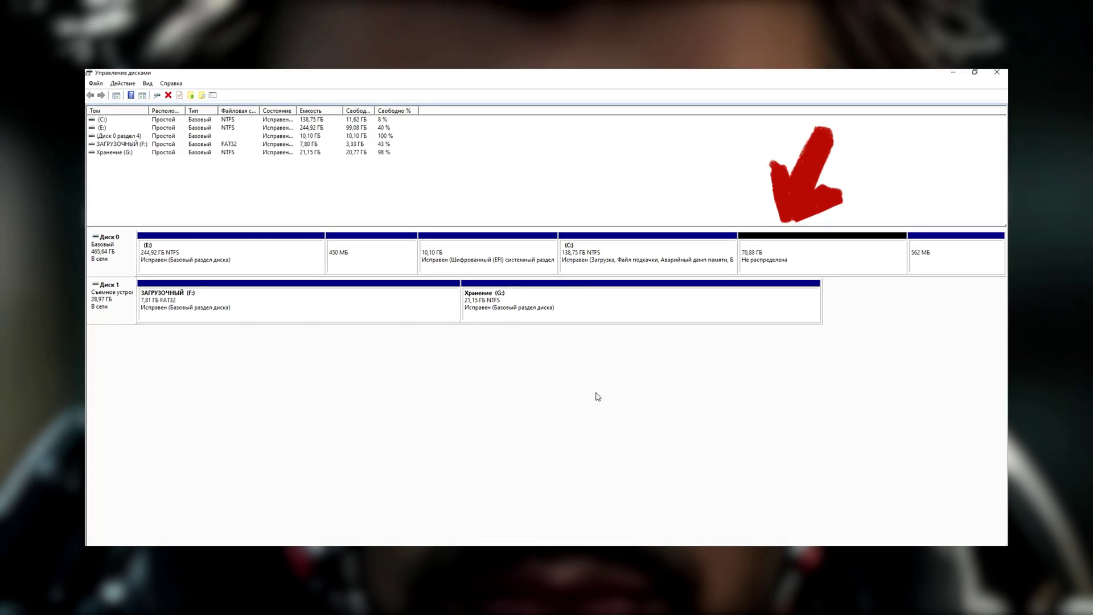
Extend the C: volume by 20000 MB using the adjacent unallocated space on Disk 0.
right_click(641, 251)
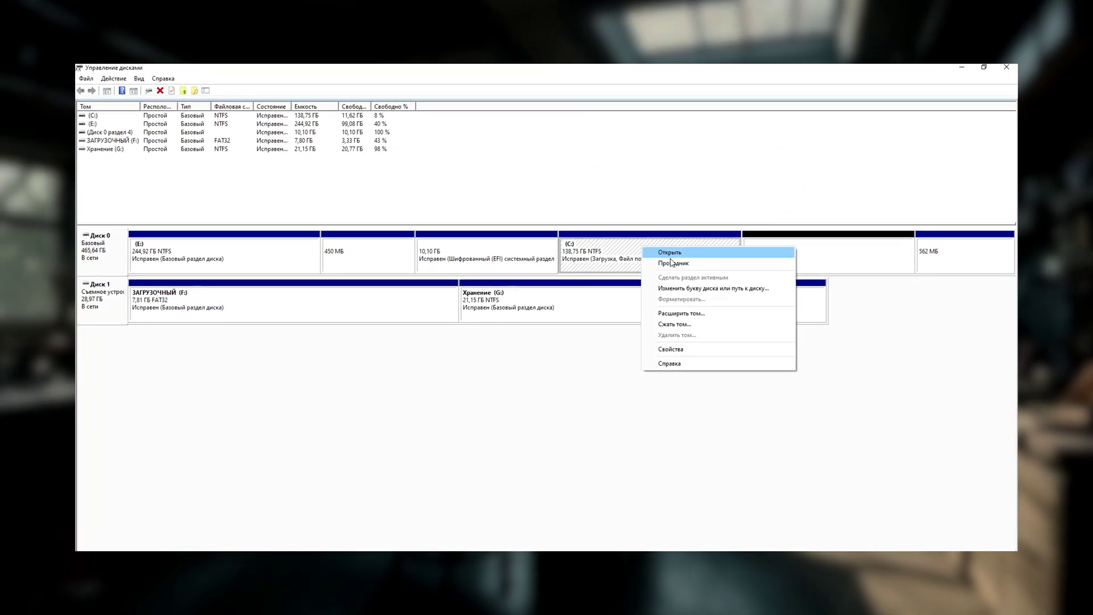
left_click(675, 314)
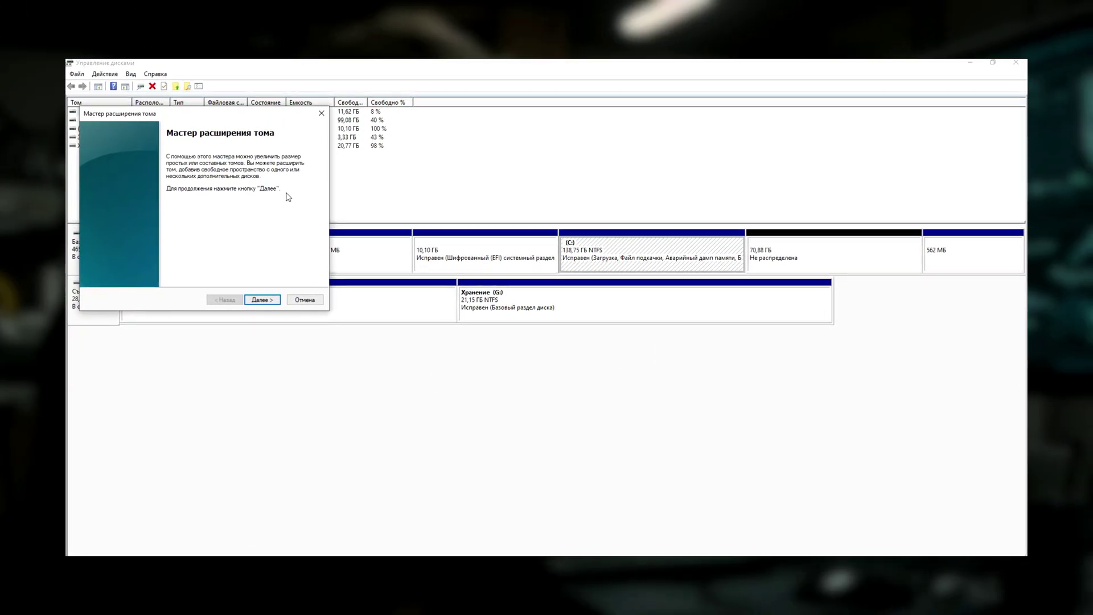
left_click_drag(592, 192, 591, 195)
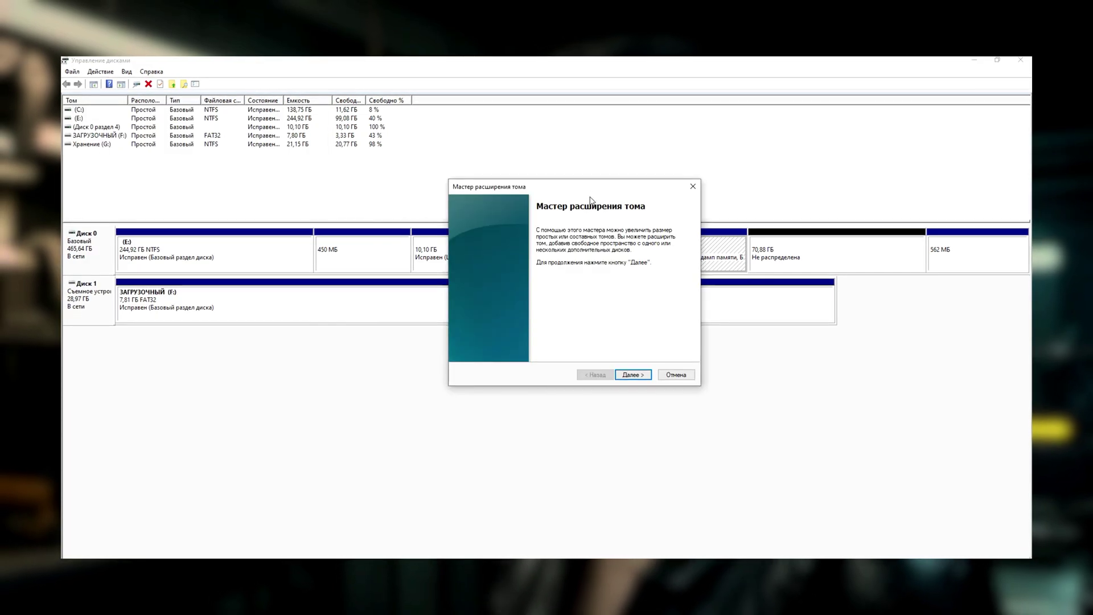
left_click(633, 377)
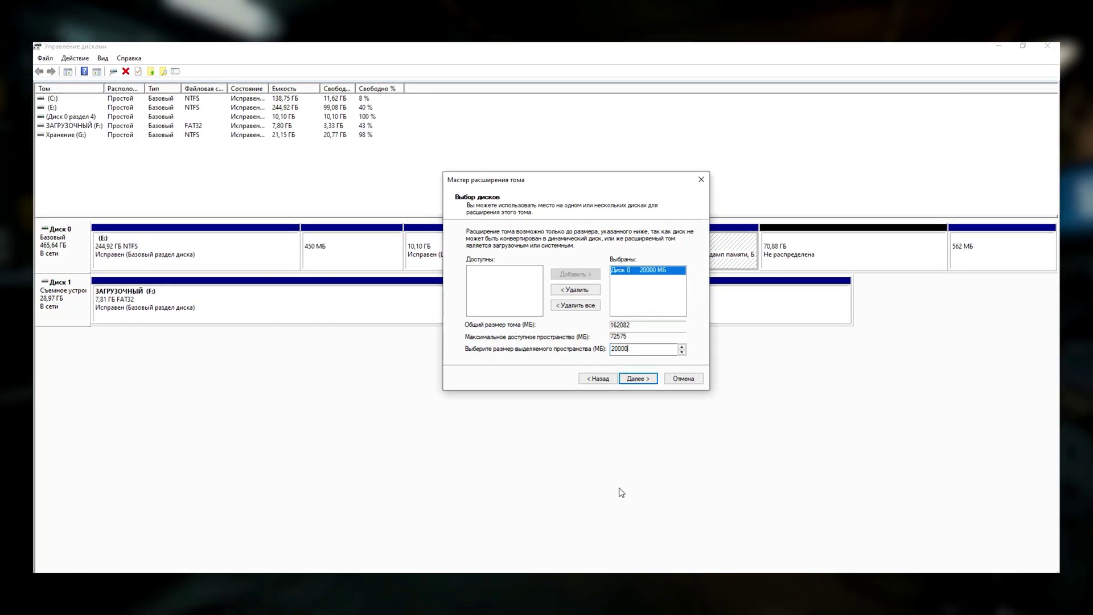
left_click(639, 378)
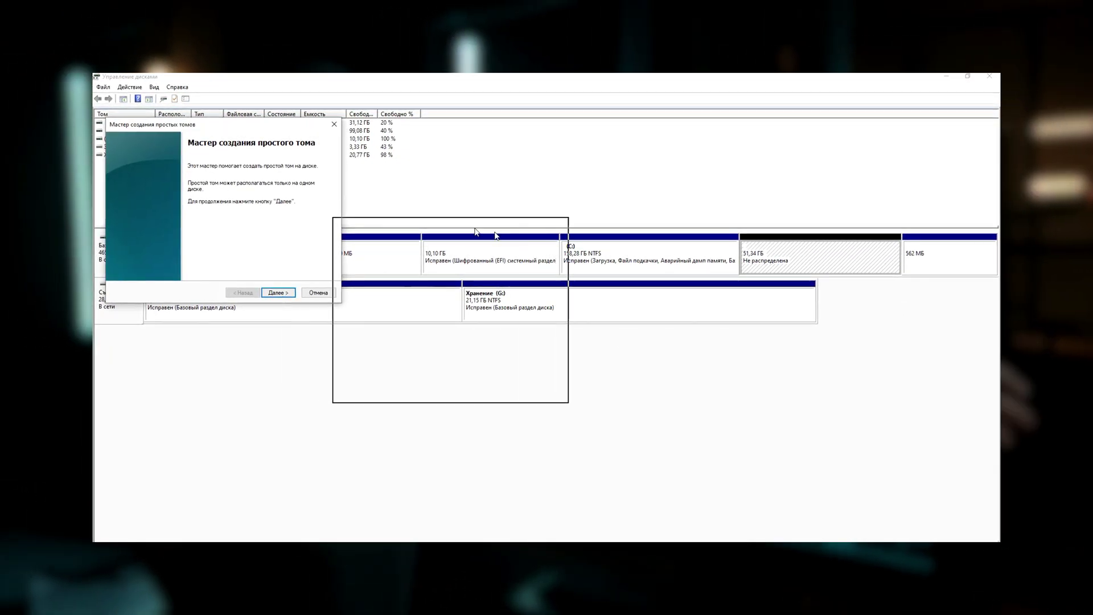
Create a simple volume in the remaining unallocated space with letter D, quick-formatted as NTFS and labelled "Файлы".
left_click_drag(596, 221, 596, 221)
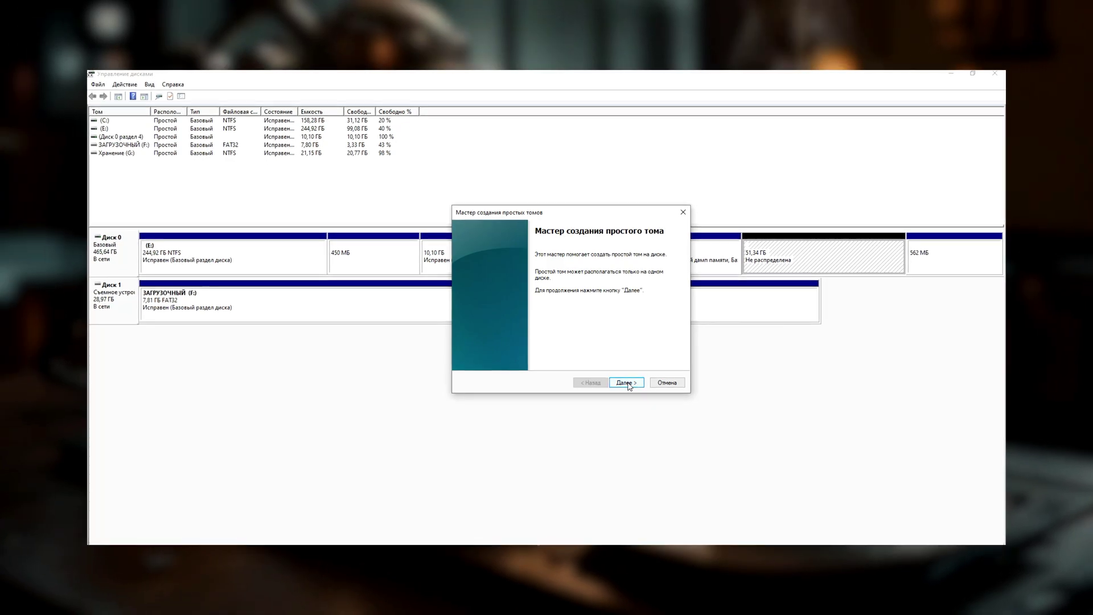
left_click(626, 382)
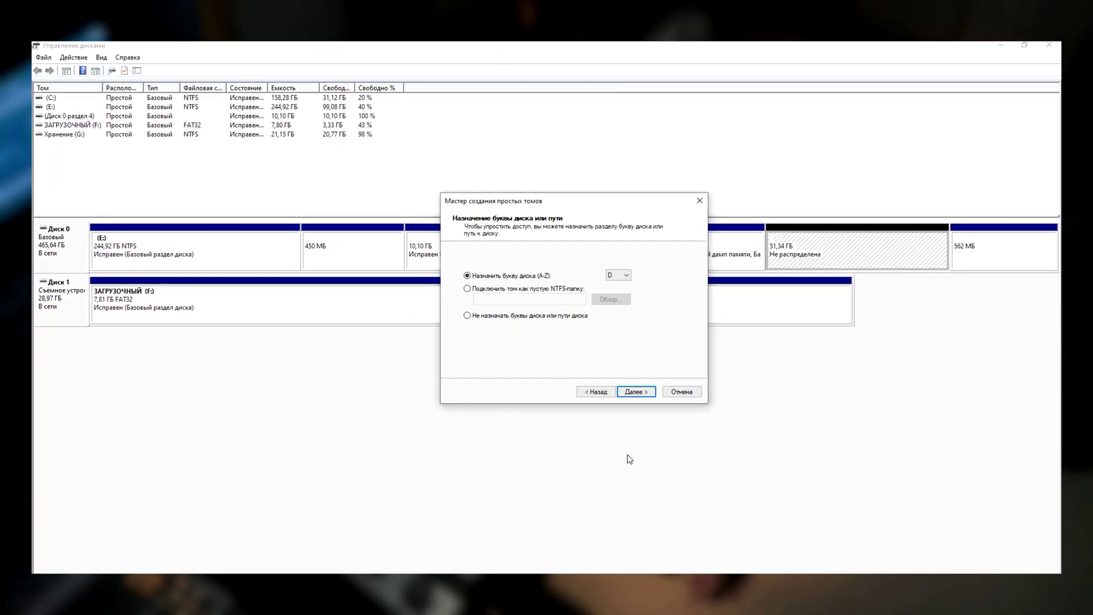
left_click(634, 392)
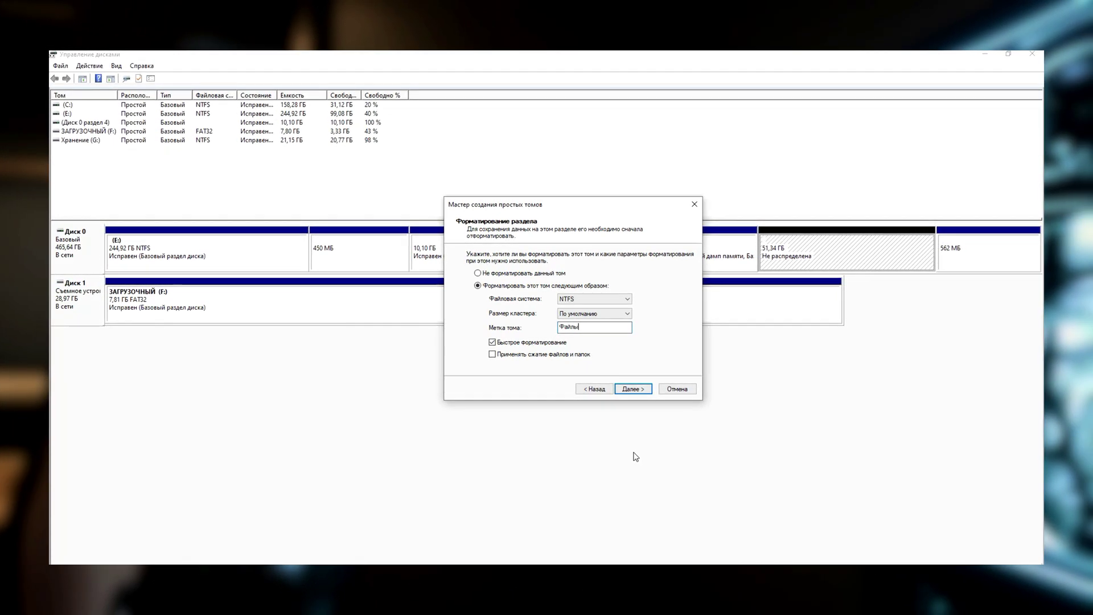
left_click(633, 390)
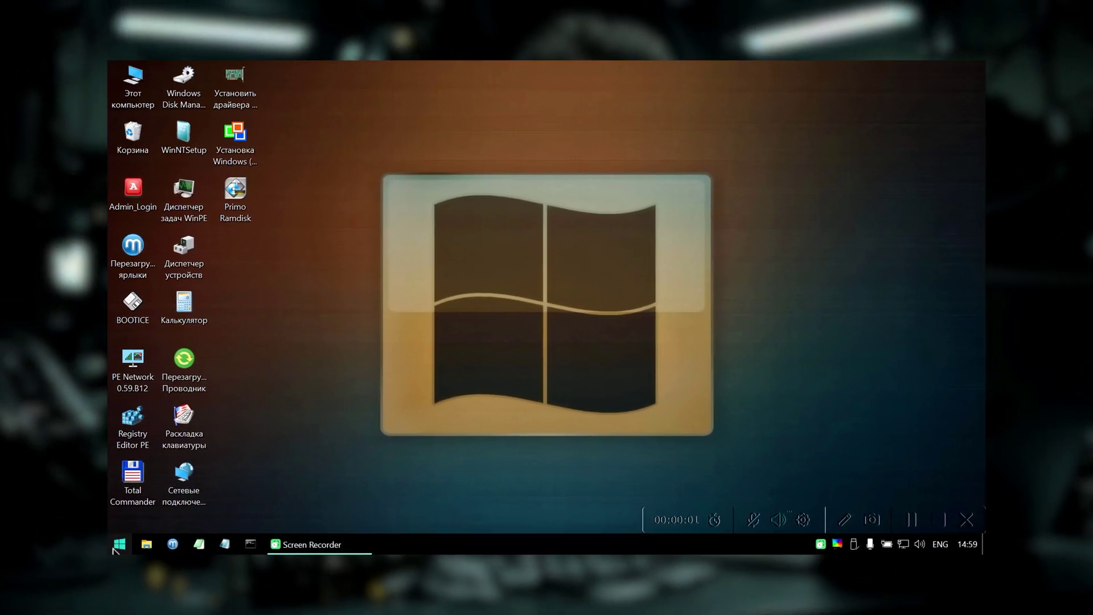
Launch Acronis Disk Director 12.5 from the WinPE hard disk programs and maximize its window.
left_click(118, 546)
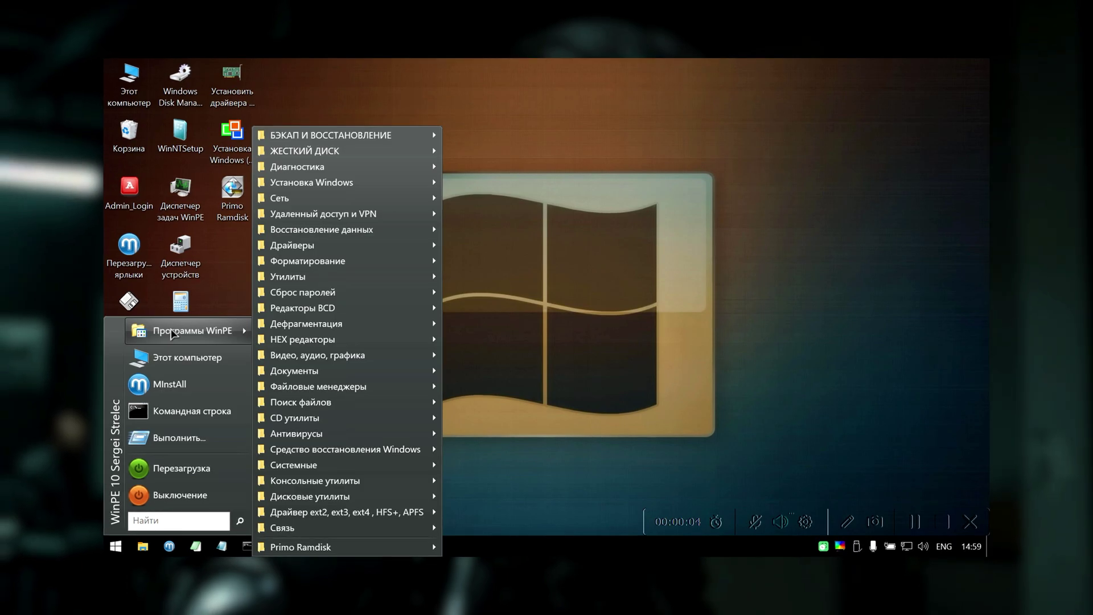
mouse_move(347, 151)
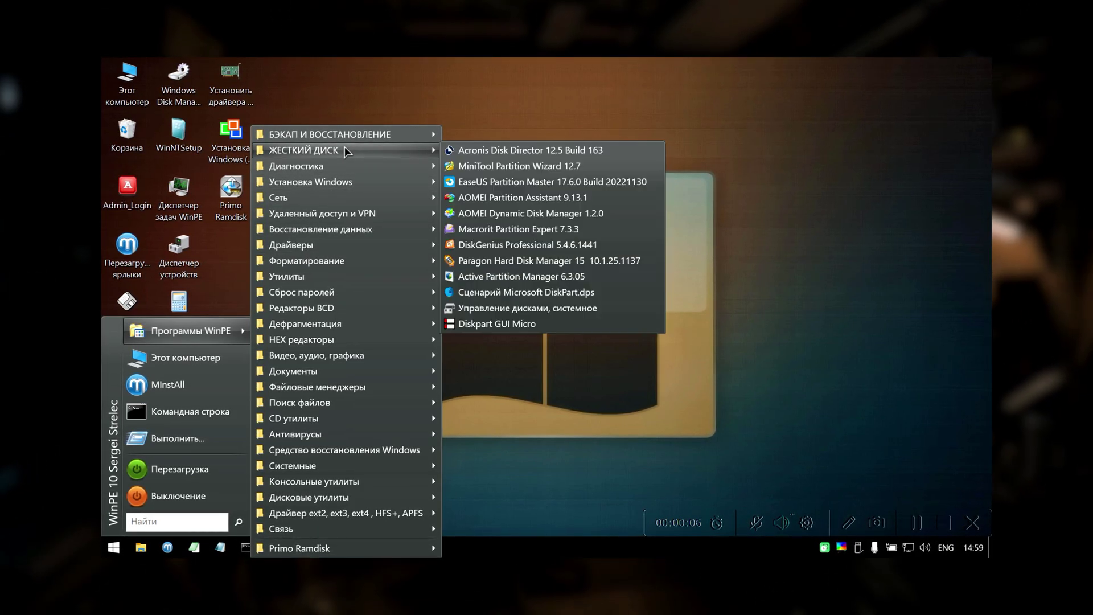
left_click(530, 150)
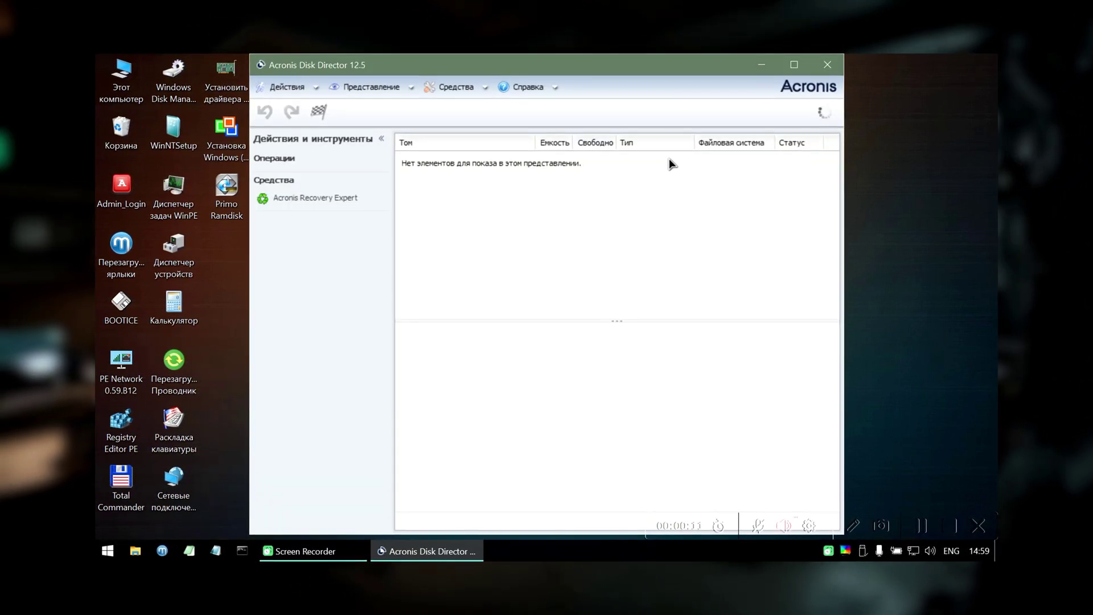
left_click(794, 64)
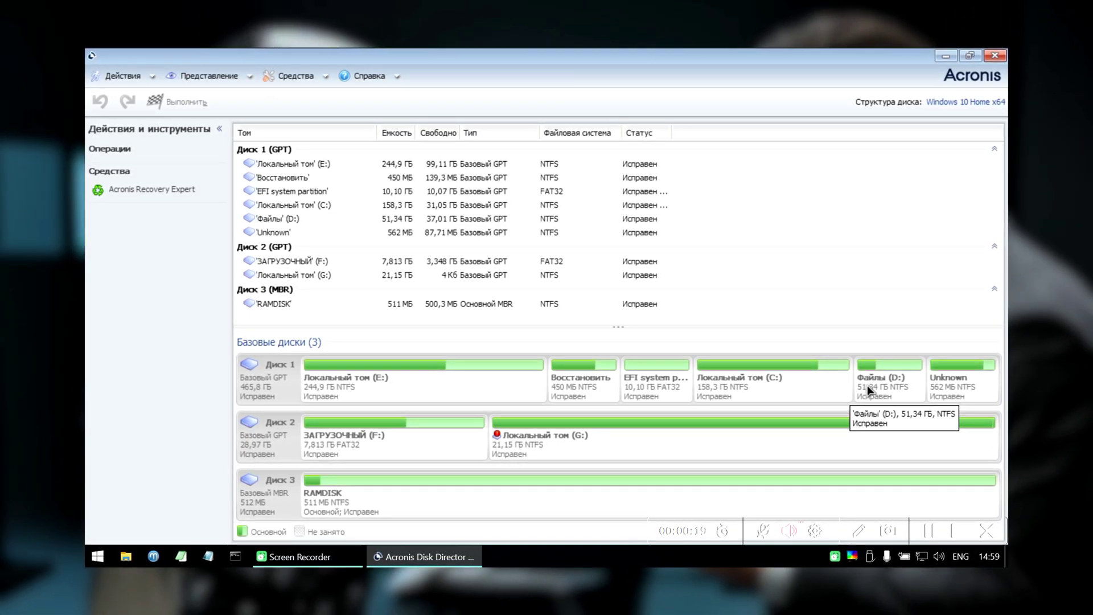
Shrink the Файлы (D:) volume to 30.4 GB, leaving 20.94 GB unallocated before it, and apply the pending operation.
left_click(869, 391)
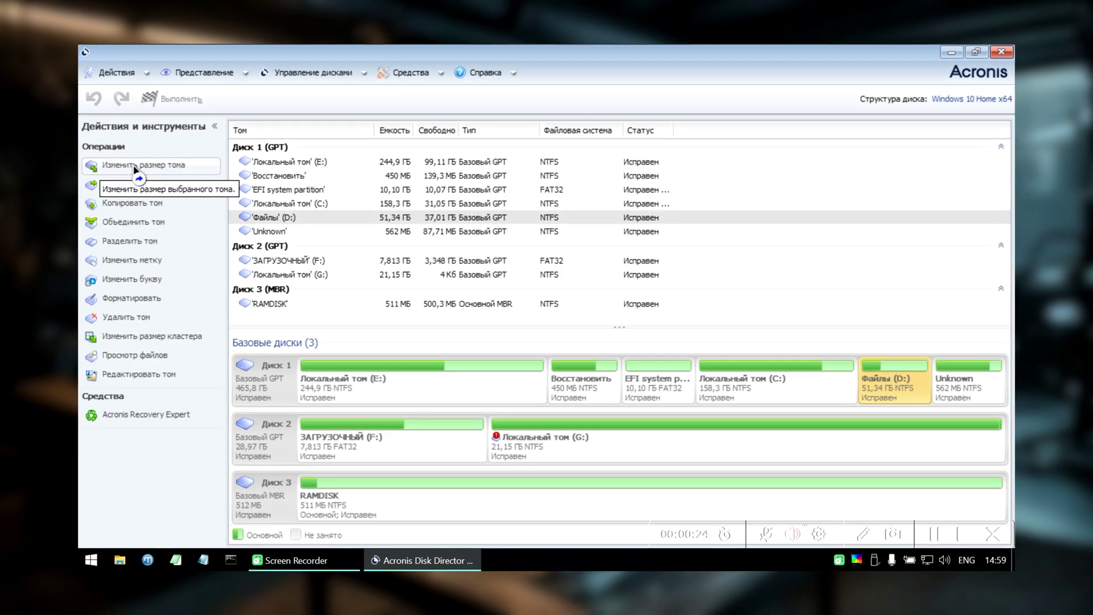
left_click(132, 165)
left_click_drag(333, 192, 499, 185)
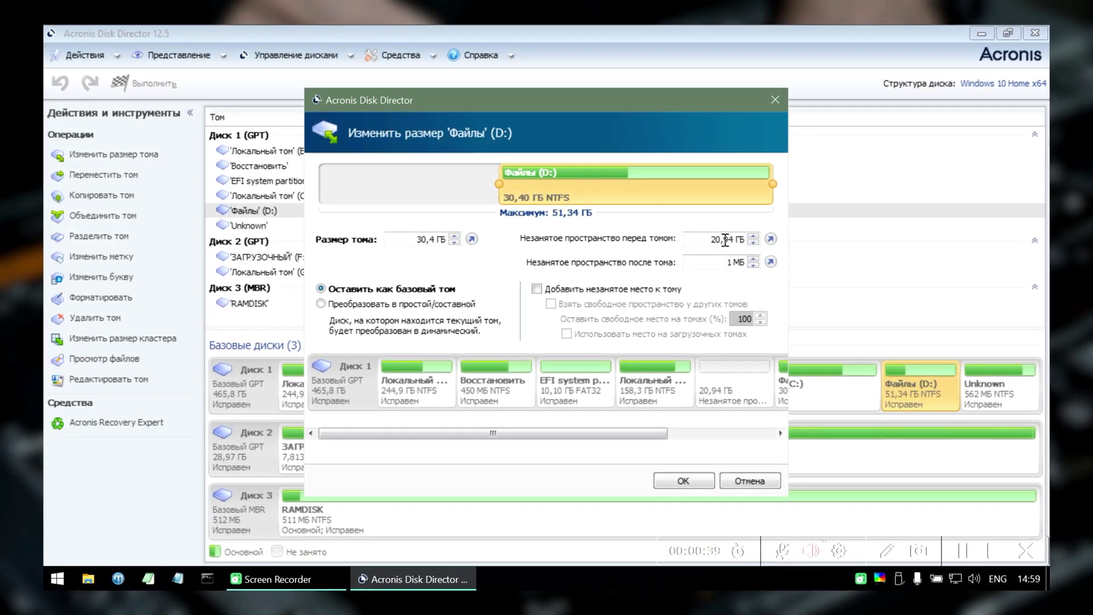
left_click(753, 242)
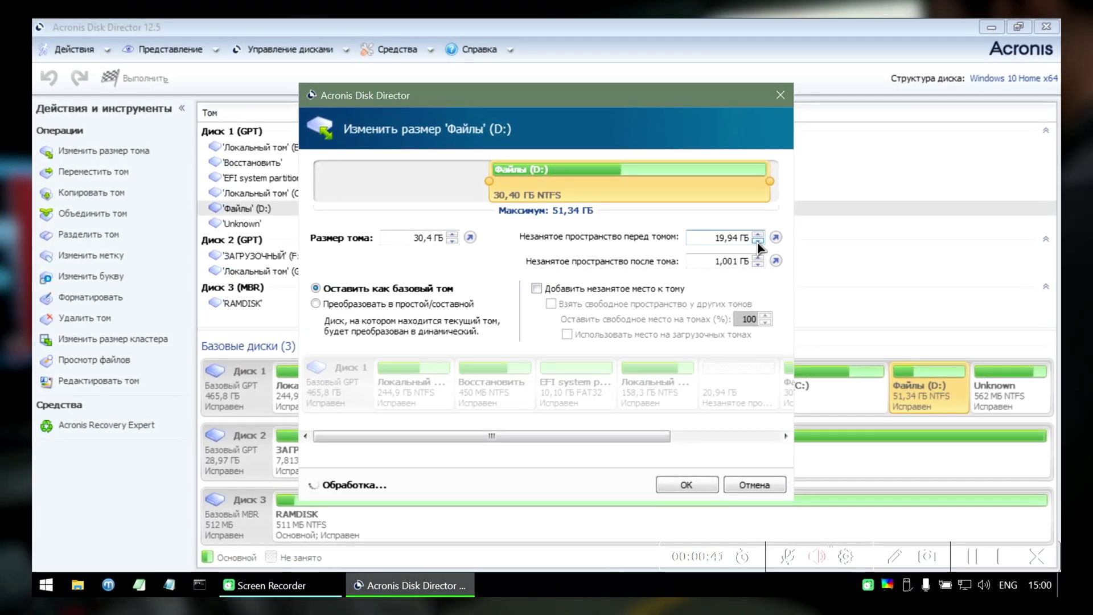
left_click(757, 233)
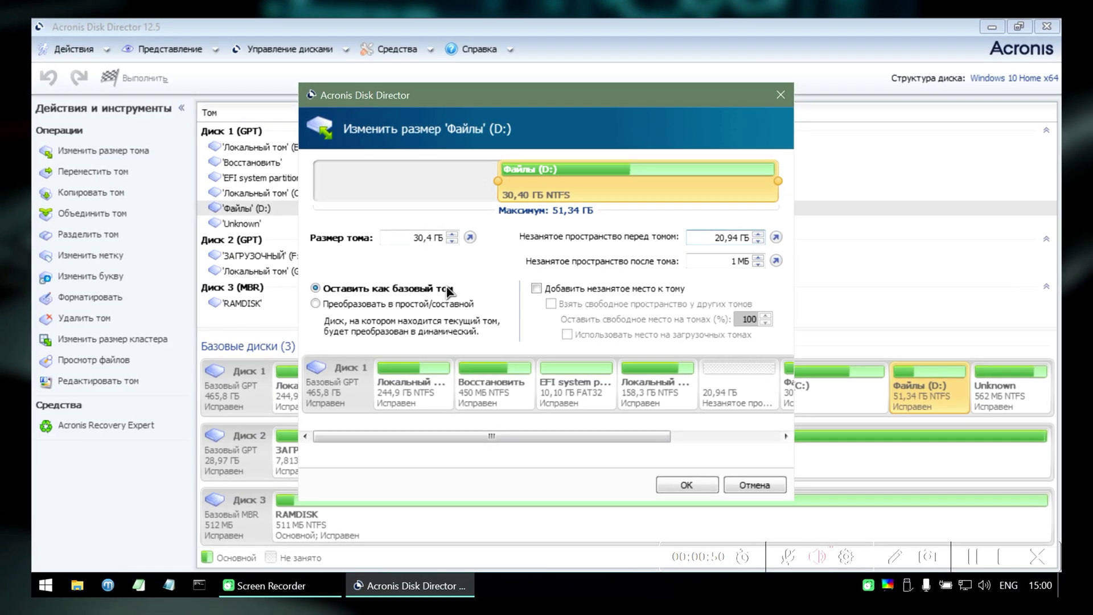
left_click(686, 483)
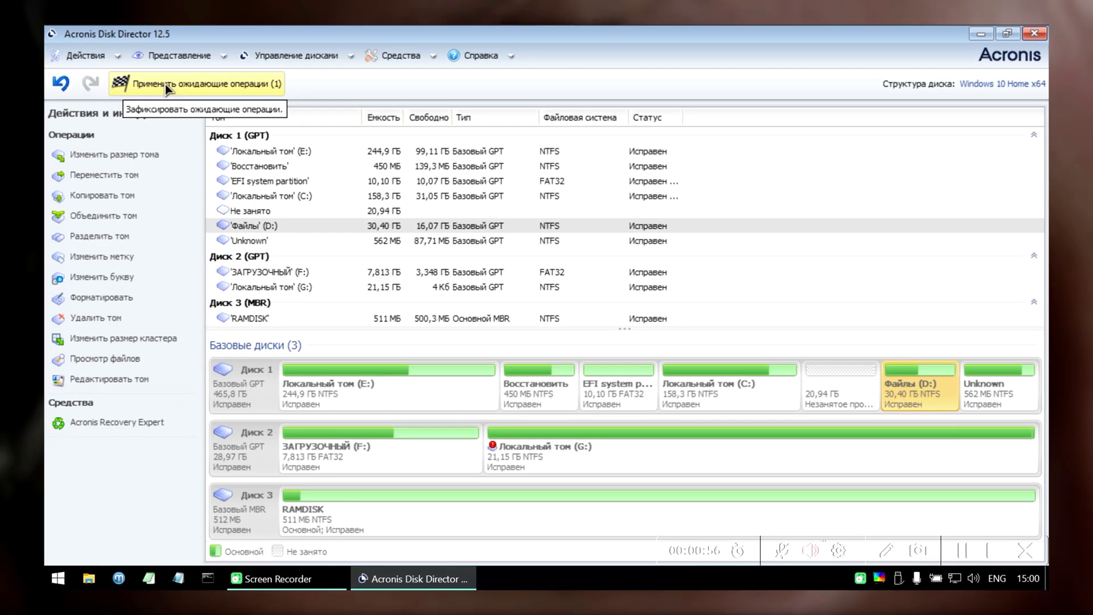
left_click(165, 86)
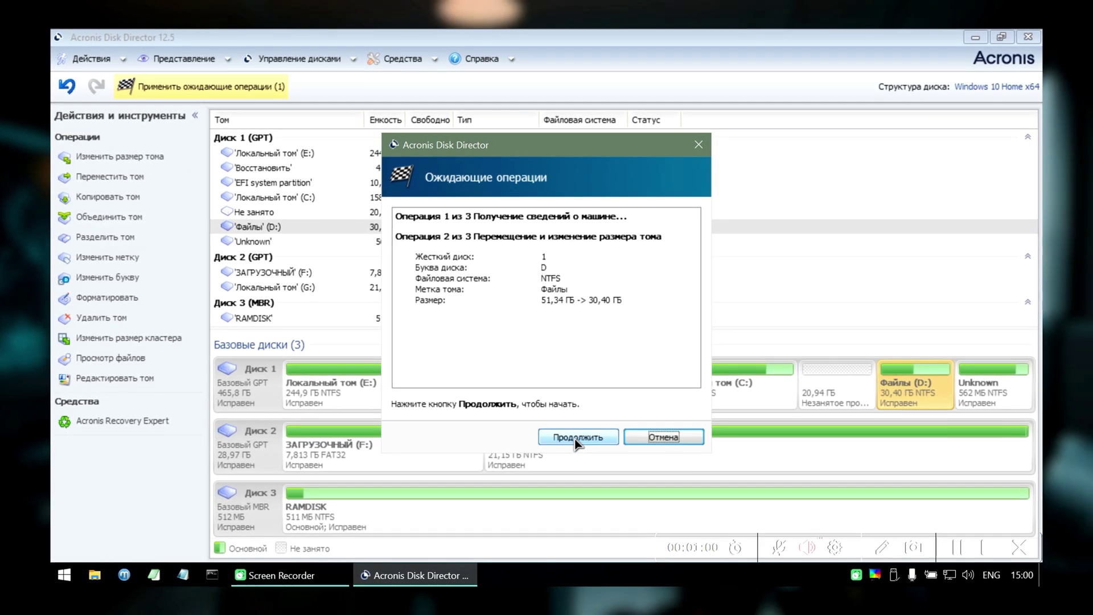
left_click(575, 438)
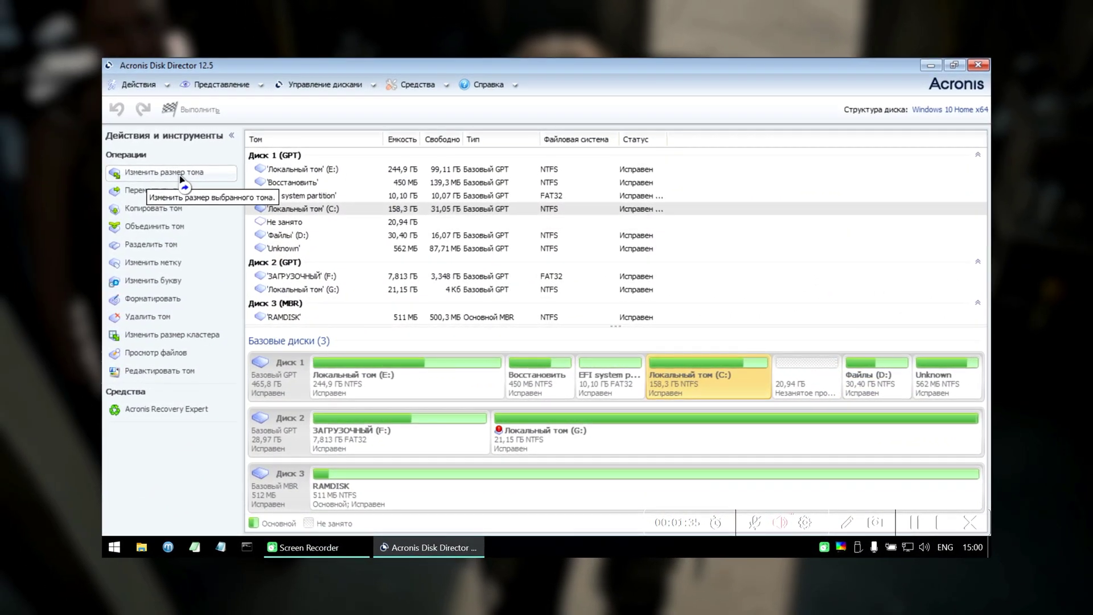
Expand the C: volume over the adjacent unallocated space to 179.2 GB and apply the pending operation.
left_click(196, 174)
left_click_drag(752, 201, 760, 198)
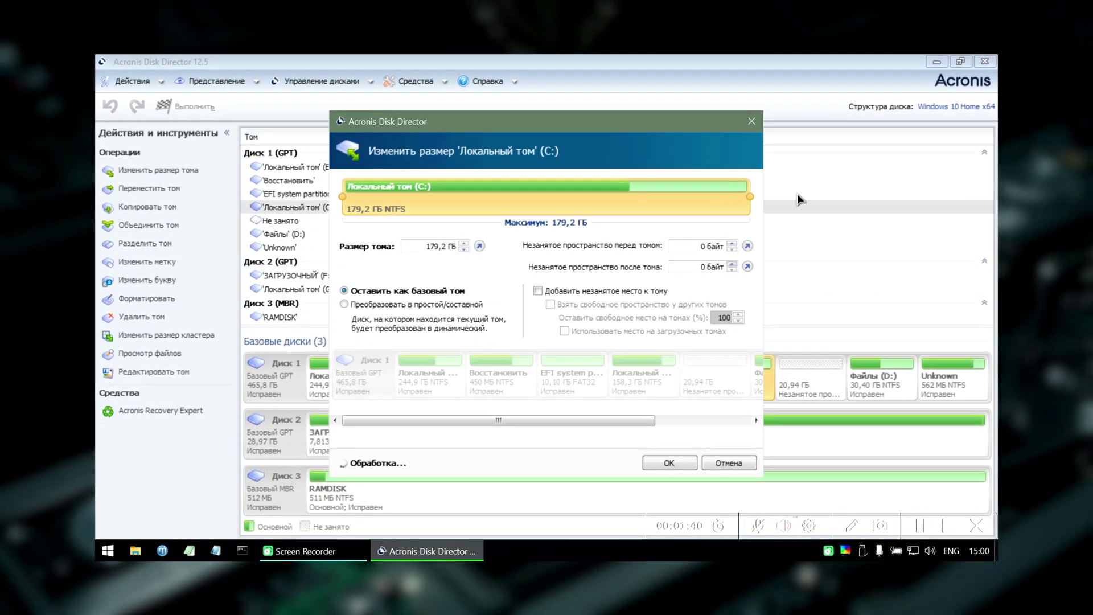
left_click(669, 464)
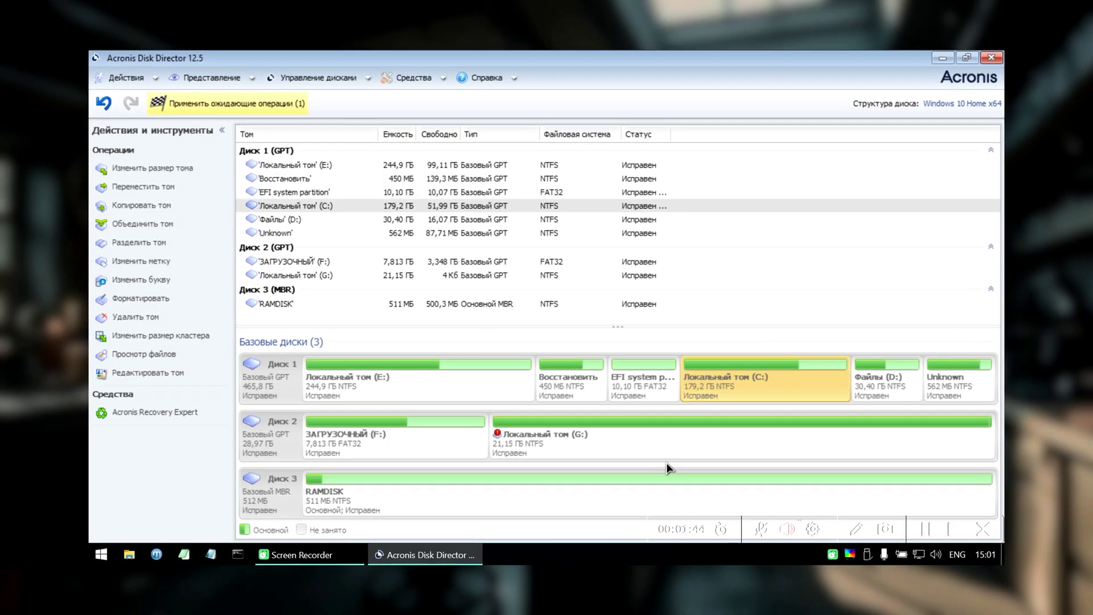
left_click(564, 429)
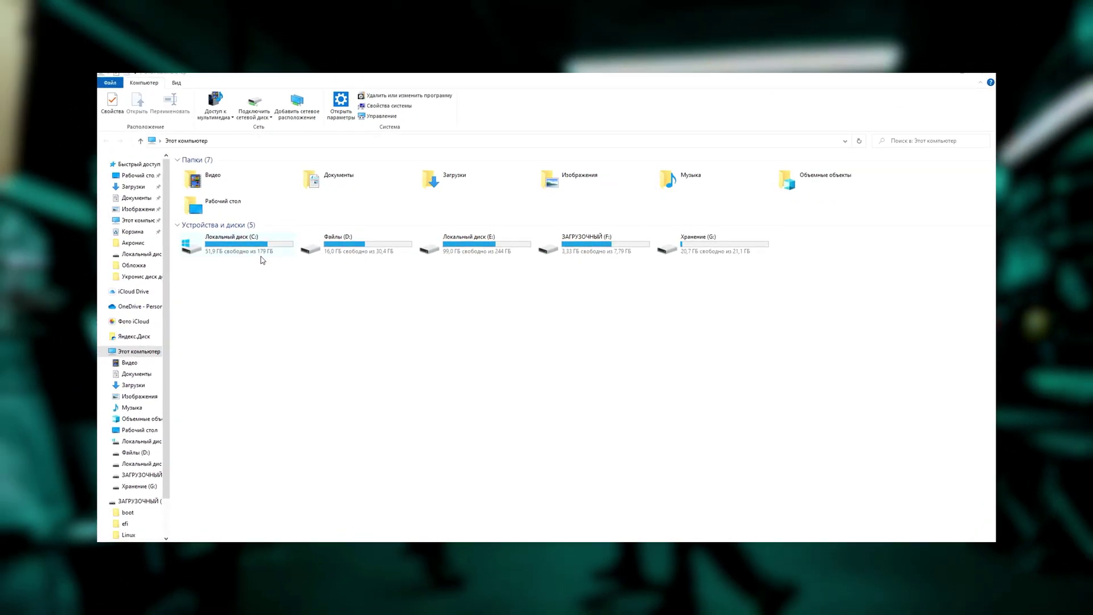
Open the Файлы (D:) drive in File Explorer to check its files.
double_click(360, 248)
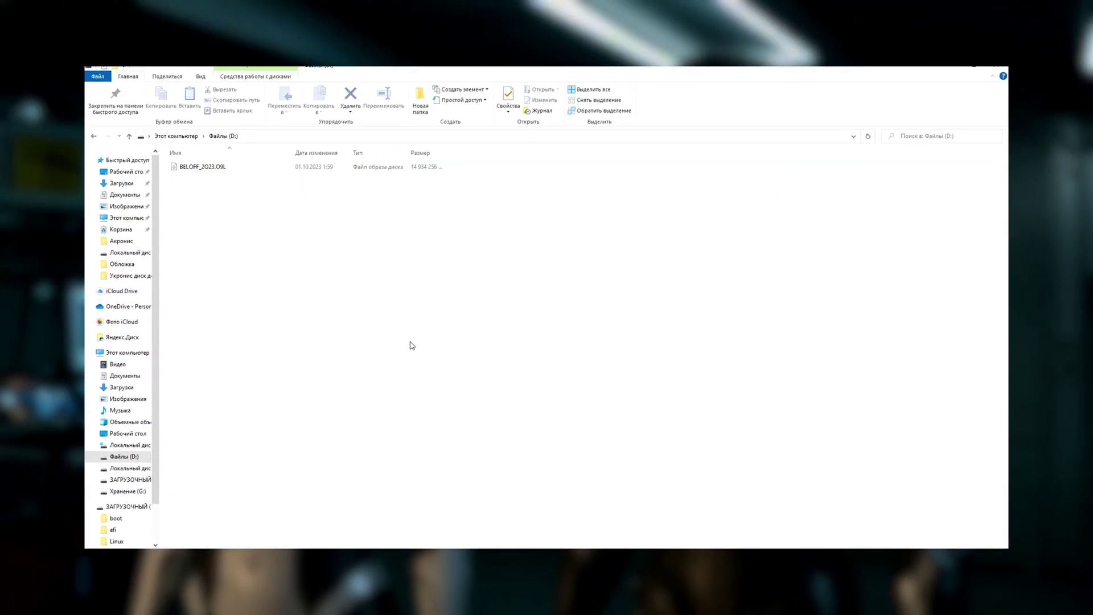